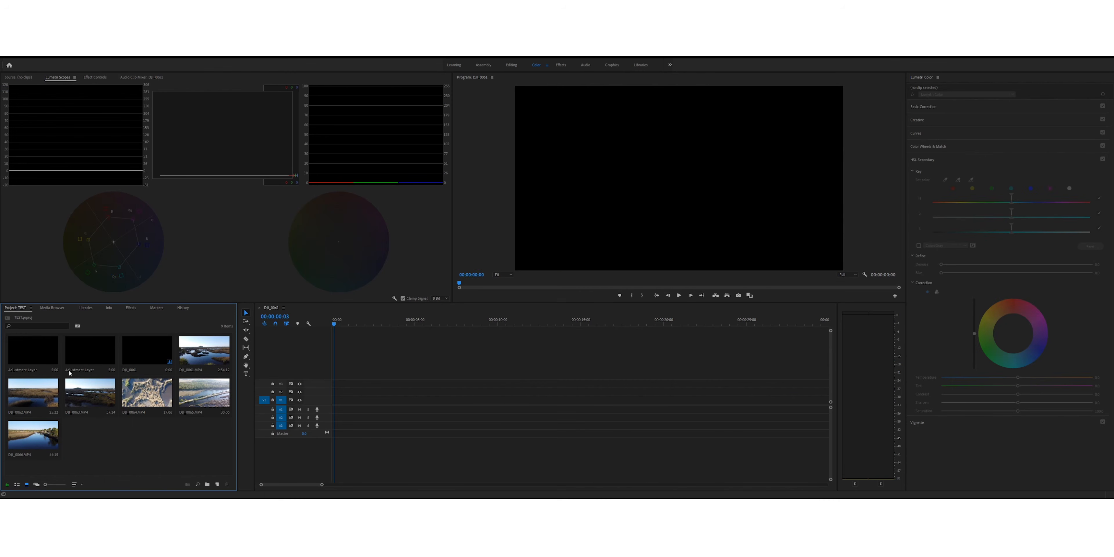
Step: Place the wide marsh drone clip on video track V2 and trim about three seconds off its beginning
drag(199, 360, 332, 388)
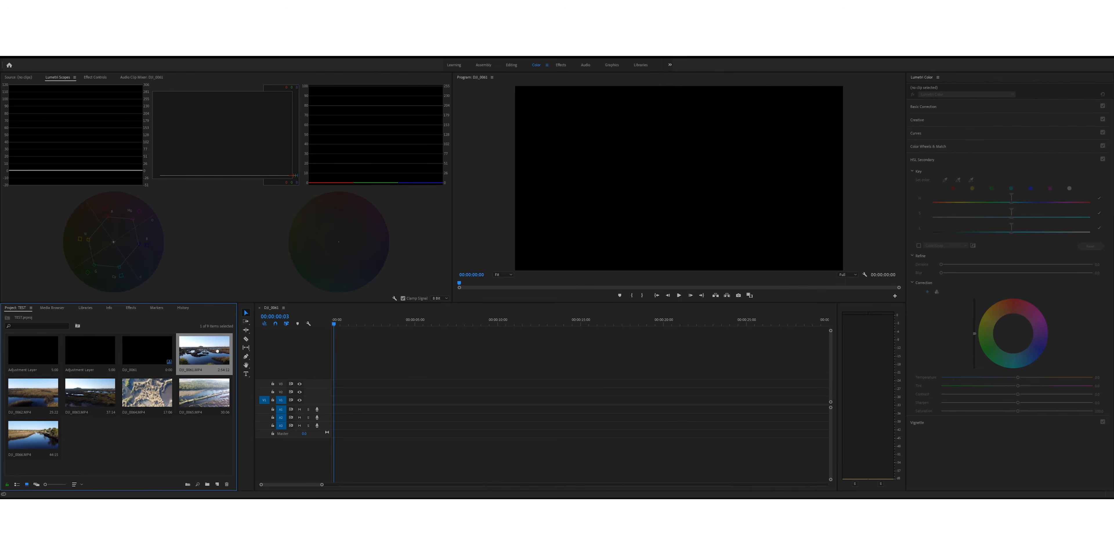
drag(343, 329, 389, 333)
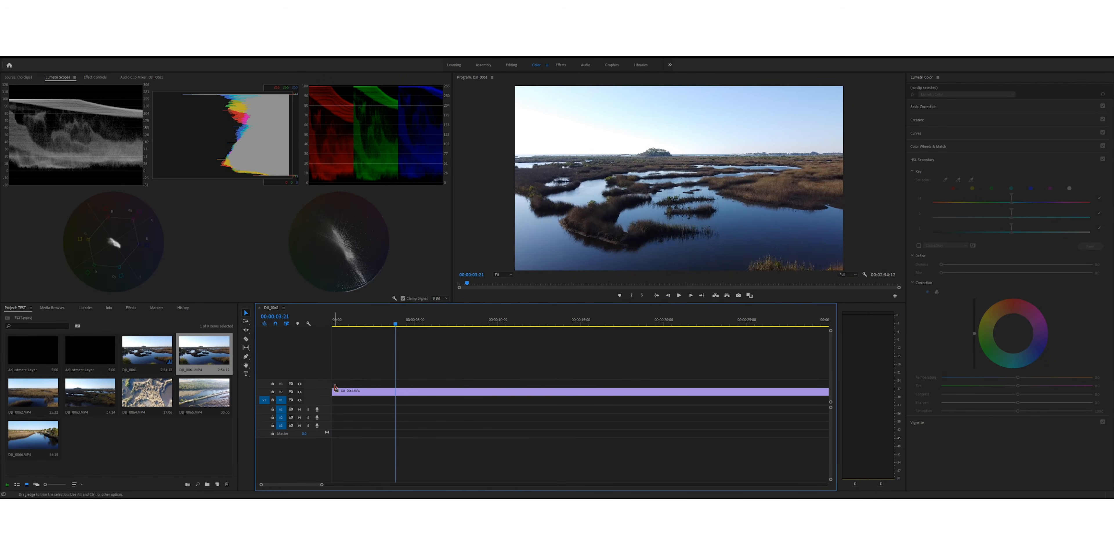
drag(332, 390, 386, 389)
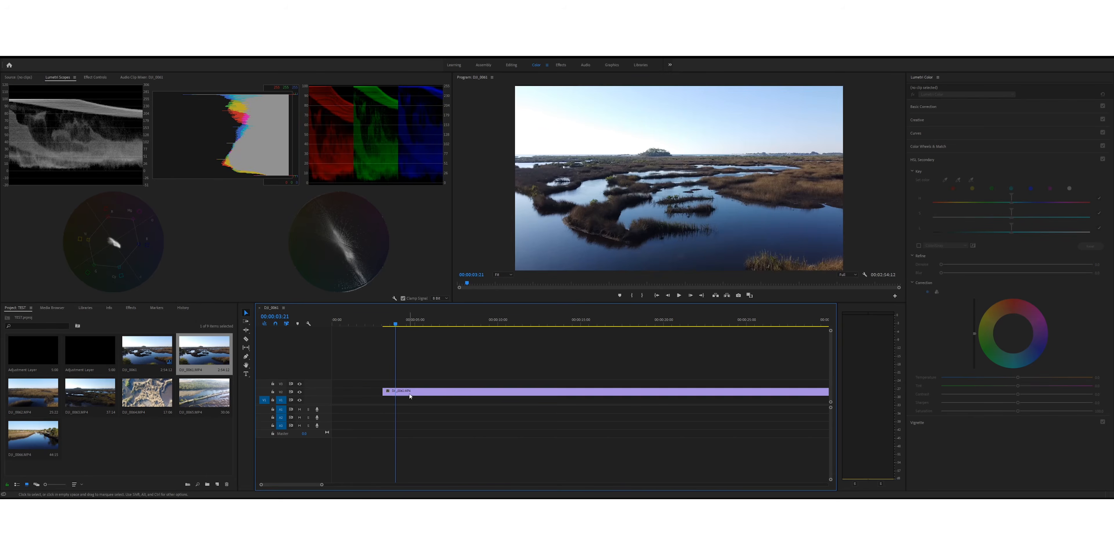
Step: Cut the marsh clip at about 12 seconds on the timeline and delete the remaining footage
drag(349, 327, 521, 331)
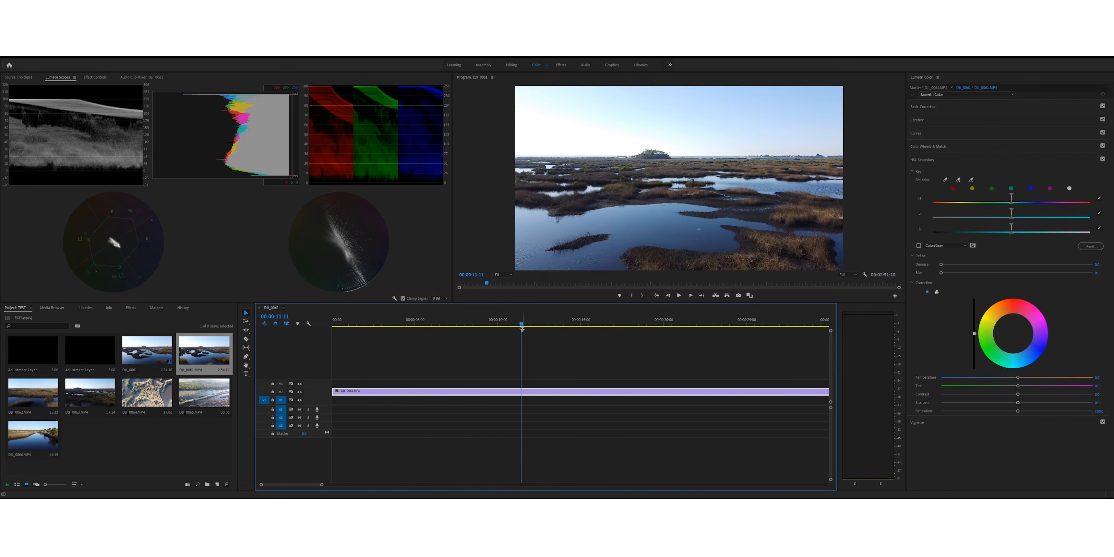
key(c)
click(531, 391)
key(v)
click(566, 393)
key(Delete)
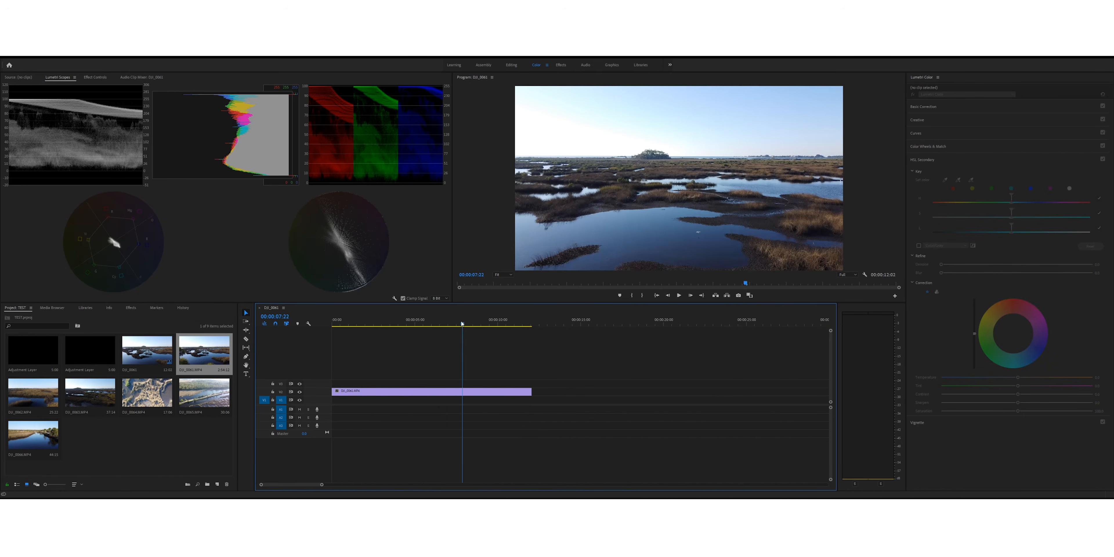
Step: Set the marsh clip's playback speed to 99%
key(Home)
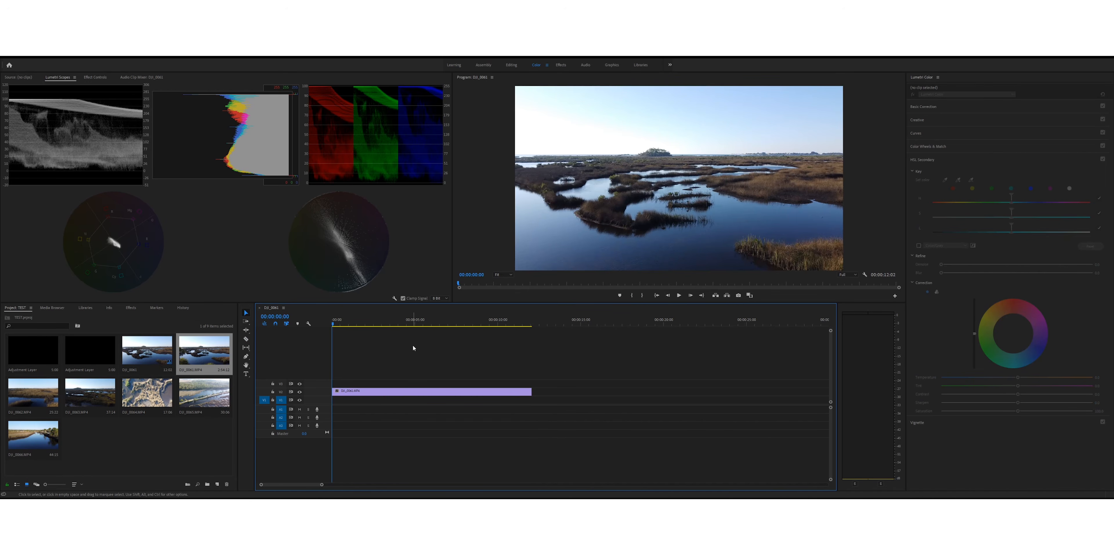
click(411, 393)
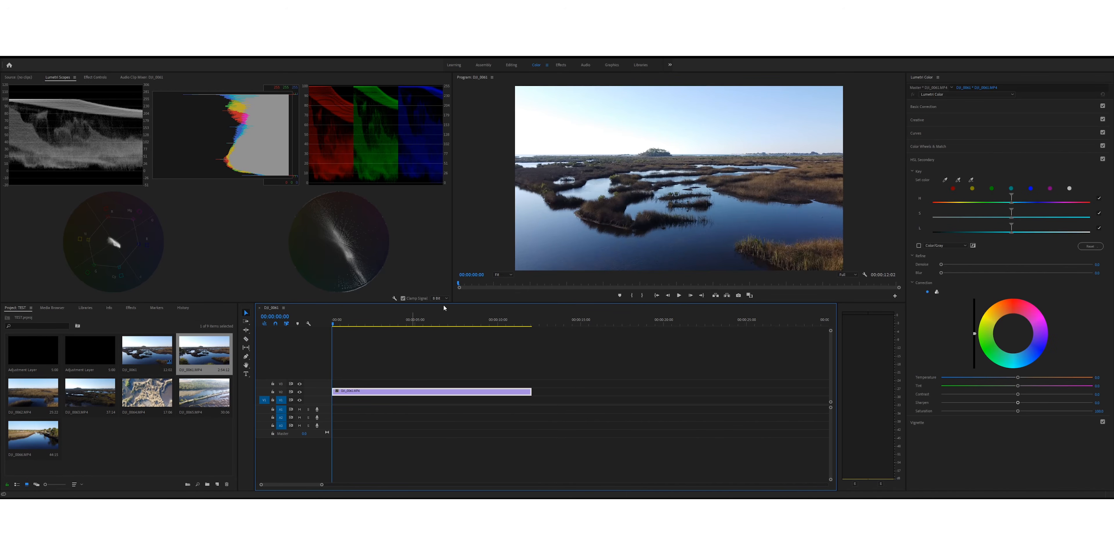
key(ctrl+s)
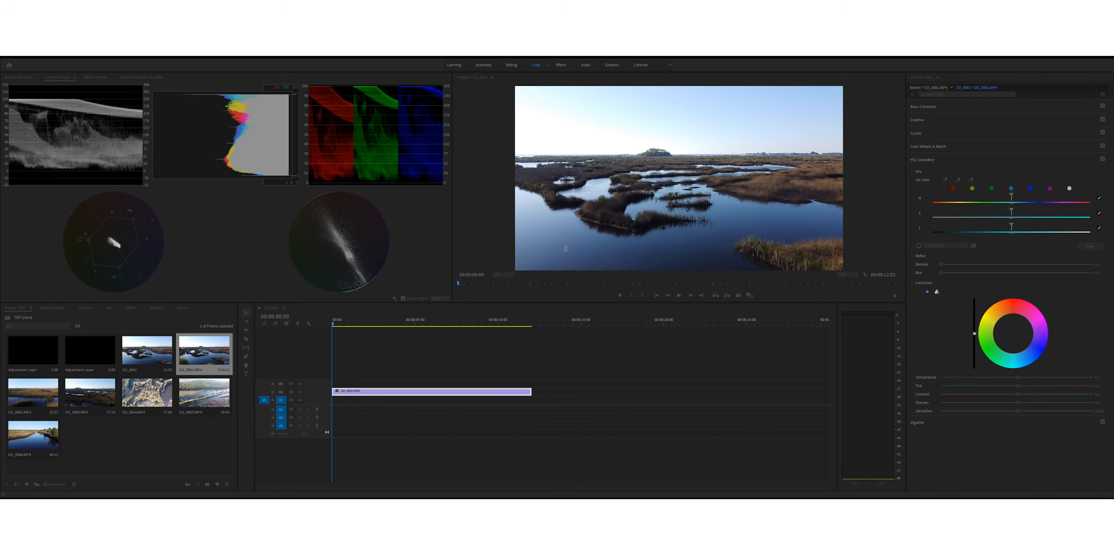
text(99)
key(Return)
Step: Play the slowed clip from the start of the sequence to check its motion
click(678, 296)
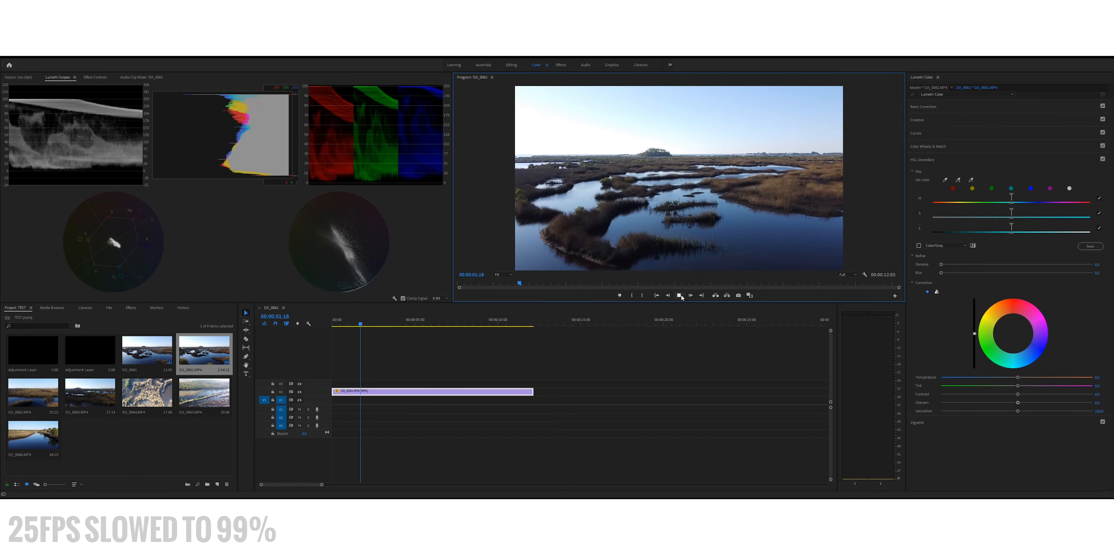
click(678, 295)
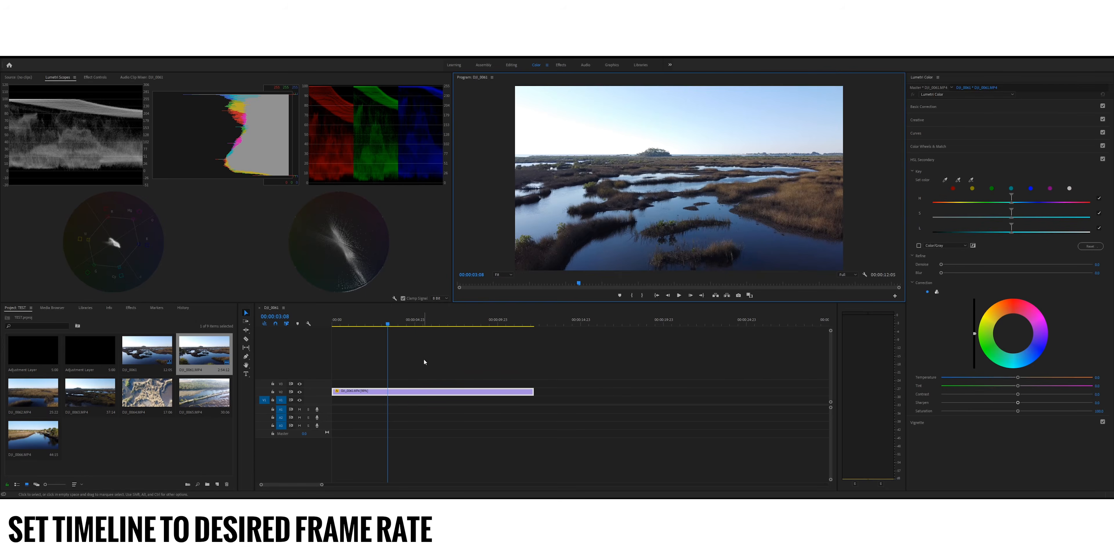
drag(424, 323, 331, 324)
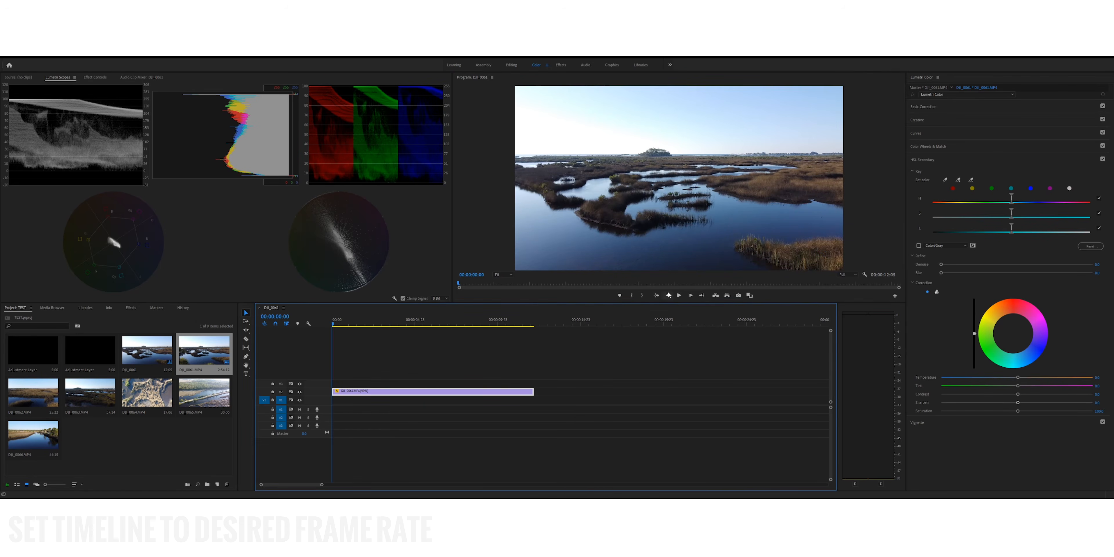
click(675, 297)
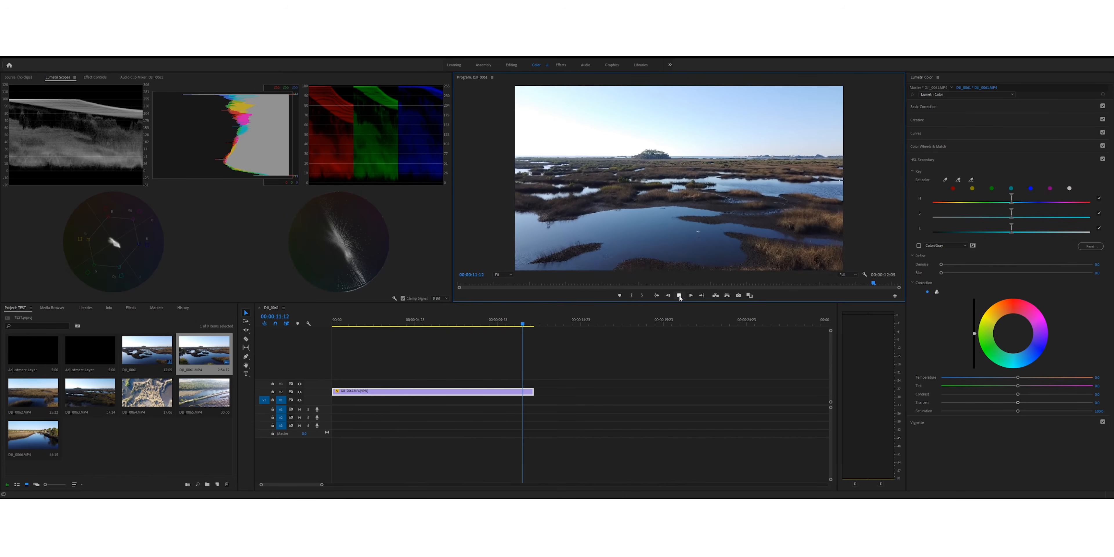
Step: Create an adjustment layer and place it on V3 directly above the clip, matched to the clip's full length
click(391, 320)
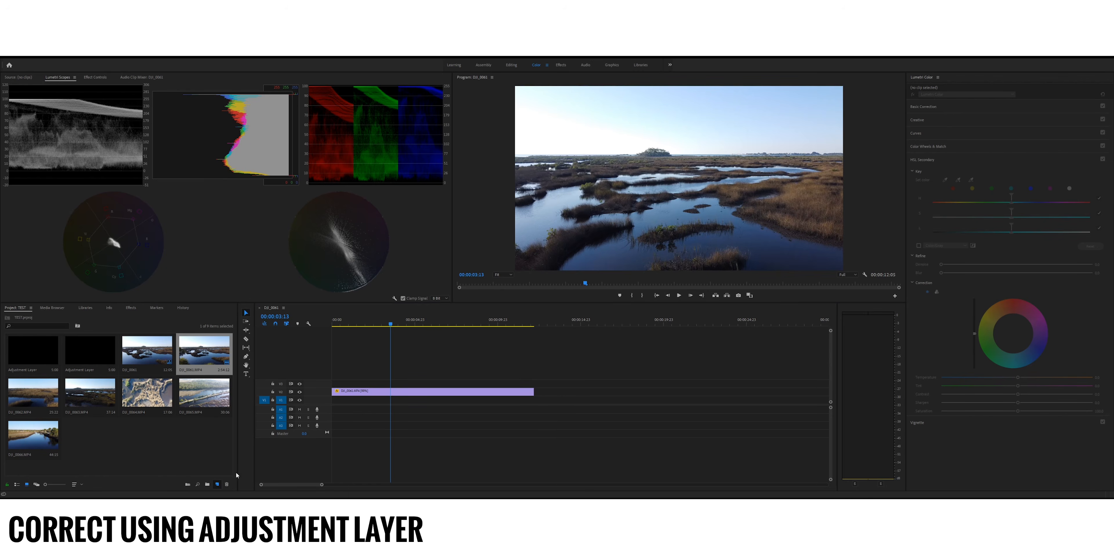
click(234, 428)
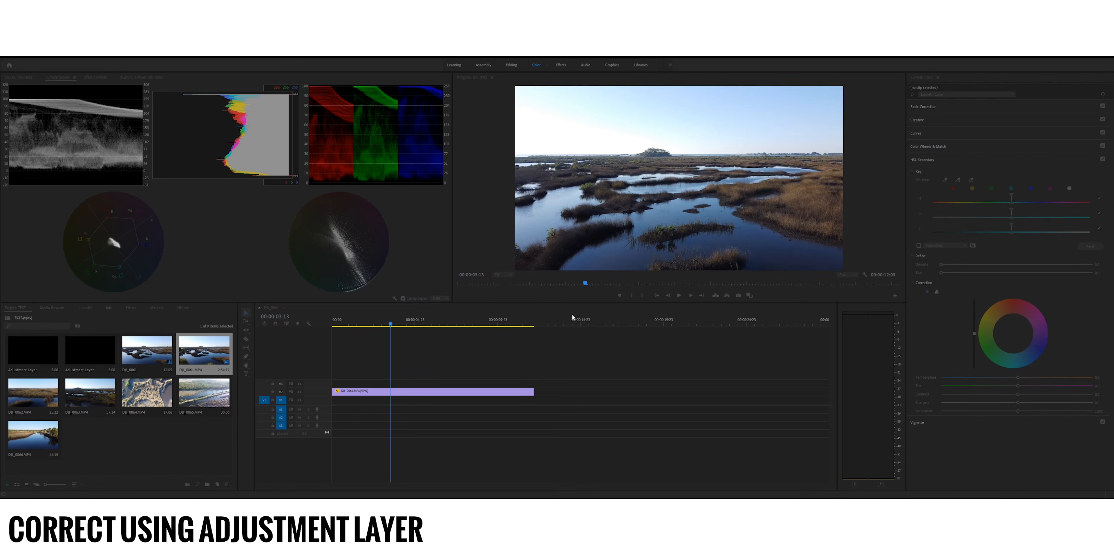
click(563, 295)
click(152, 370)
click(139, 398)
drag(147, 350, 533, 382)
click(474, 384)
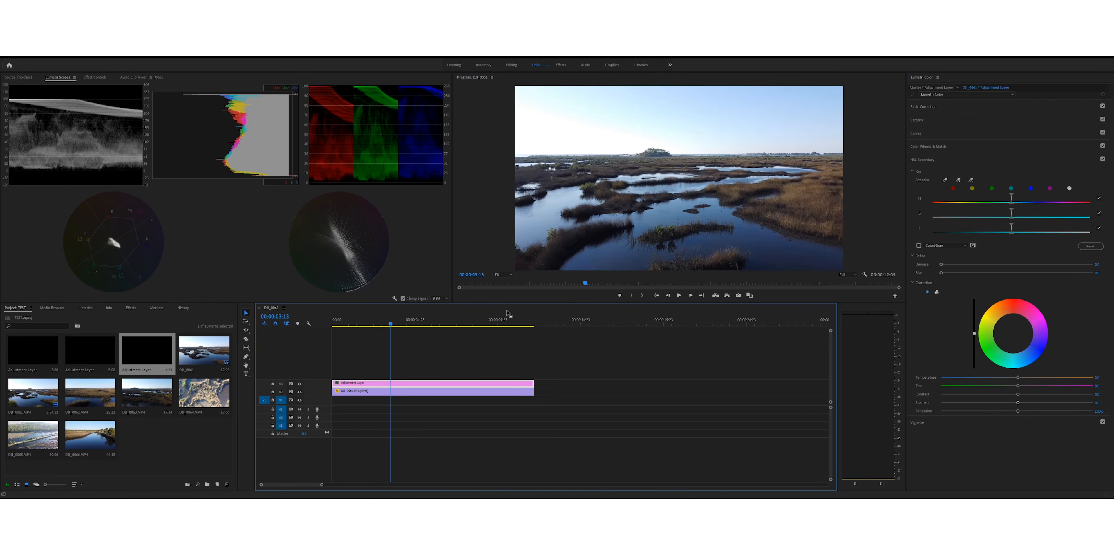
Step: Lower the adjustment layer's creative Sharpen value to about -5 and compare the image with the effect off and on
click(919, 120)
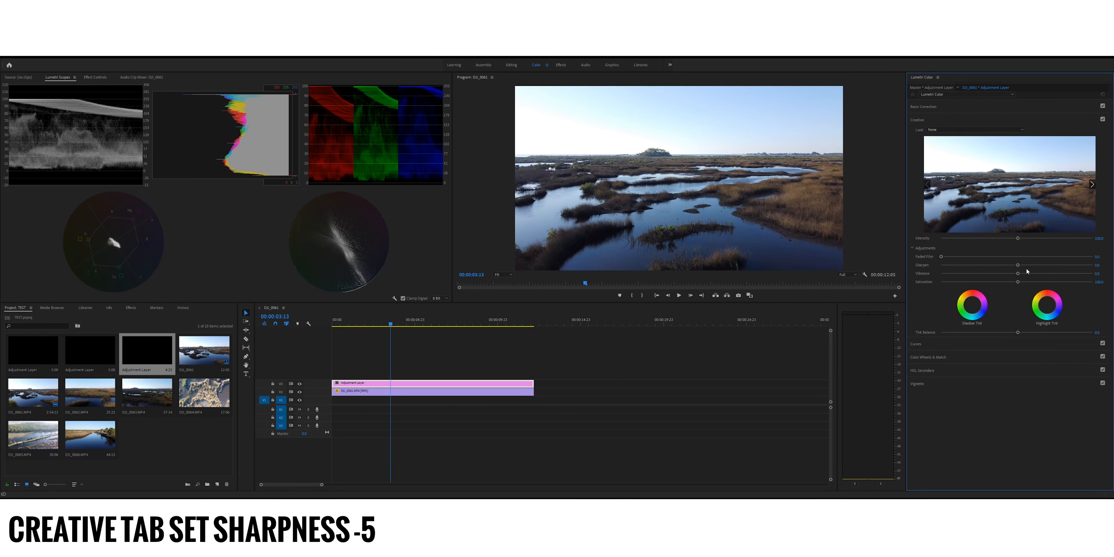
mouse_move(1018, 265)
mouse_down()
mouse_move(1093, 265)
mouse_move(1015, 266)
mouse_up()
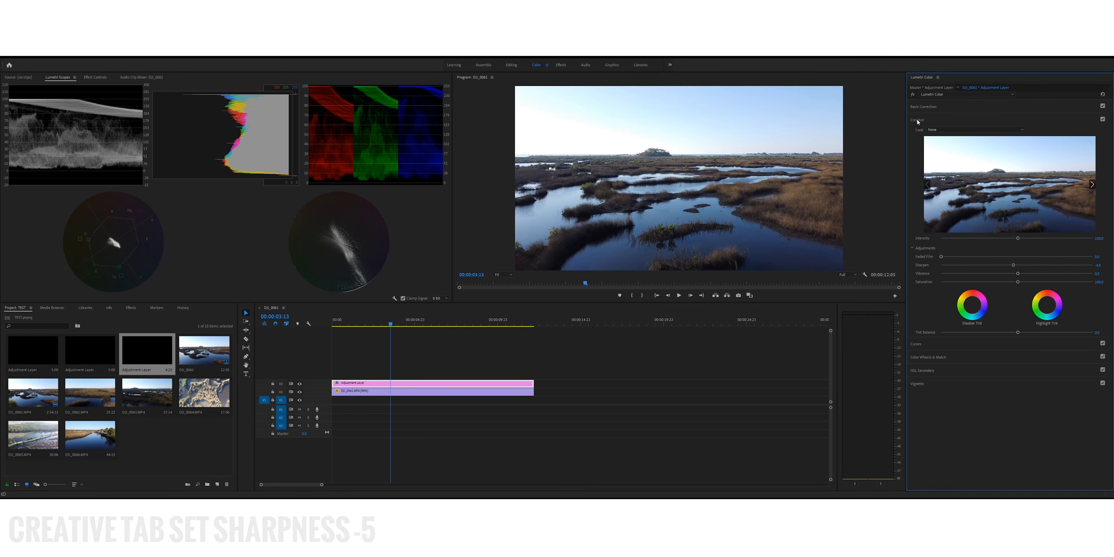
click(912, 94)
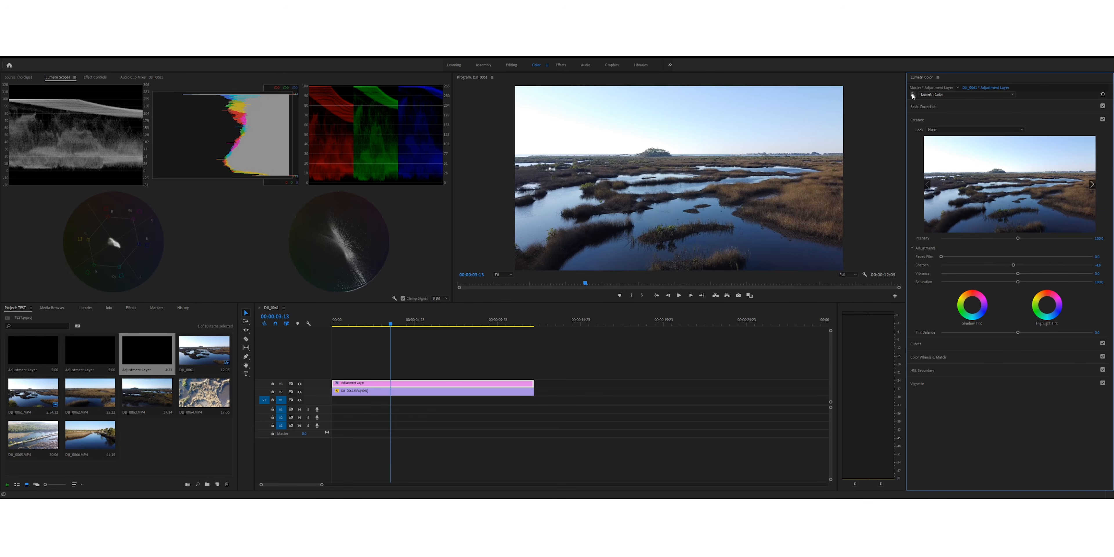
click(912, 94)
drag(1013, 266, 1014, 266)
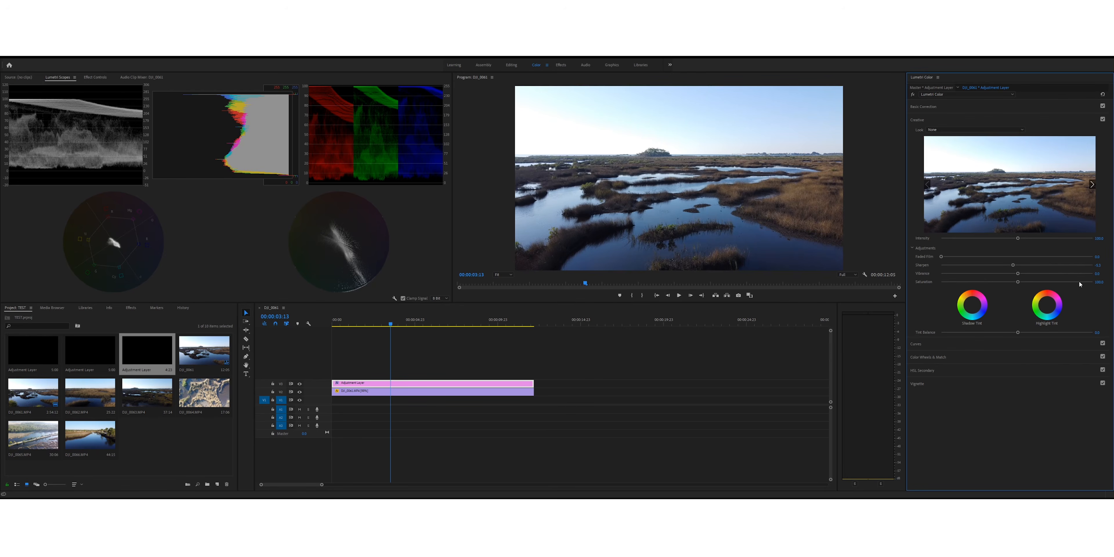
Step: Stack a second adjustment layer on V4 above the first one, matched to the clip's full length
click(145, 447)
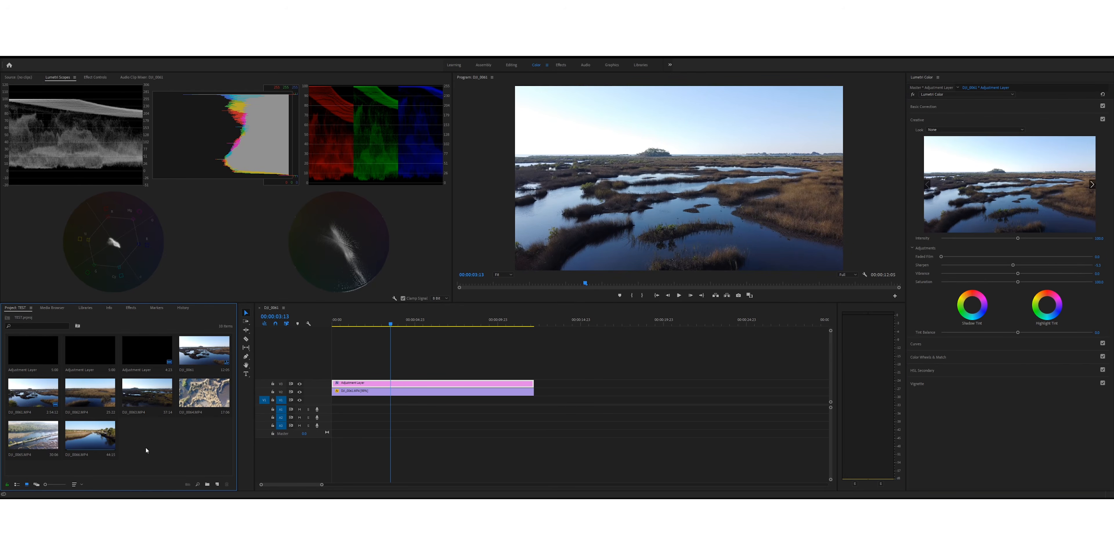
click(366, 386)
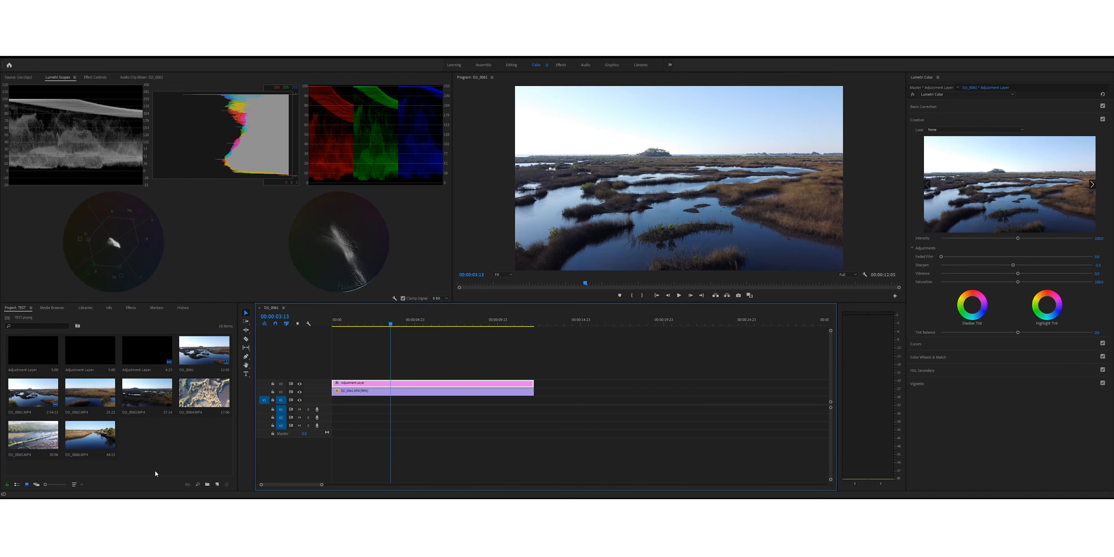
drag(134, 358, 534, 375)
click(502, 376)
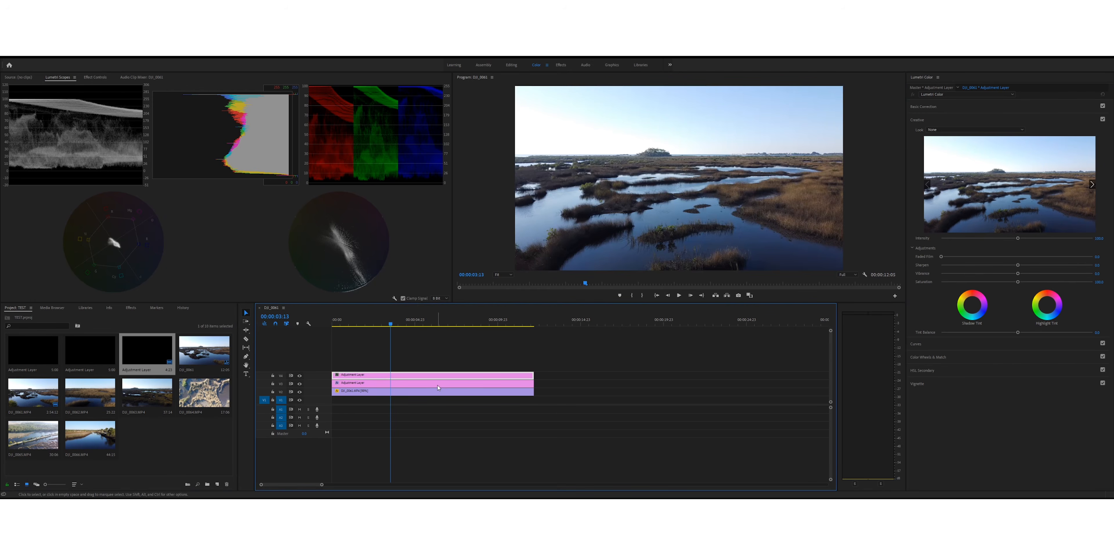
click(347, 384)
click(354, 375)
Step: Adjust the upper layer's basic tones: lower Exposure slightly, raise Shadows to about 10 and lower Blacks slightly
drag(375, 323, 419, 346)
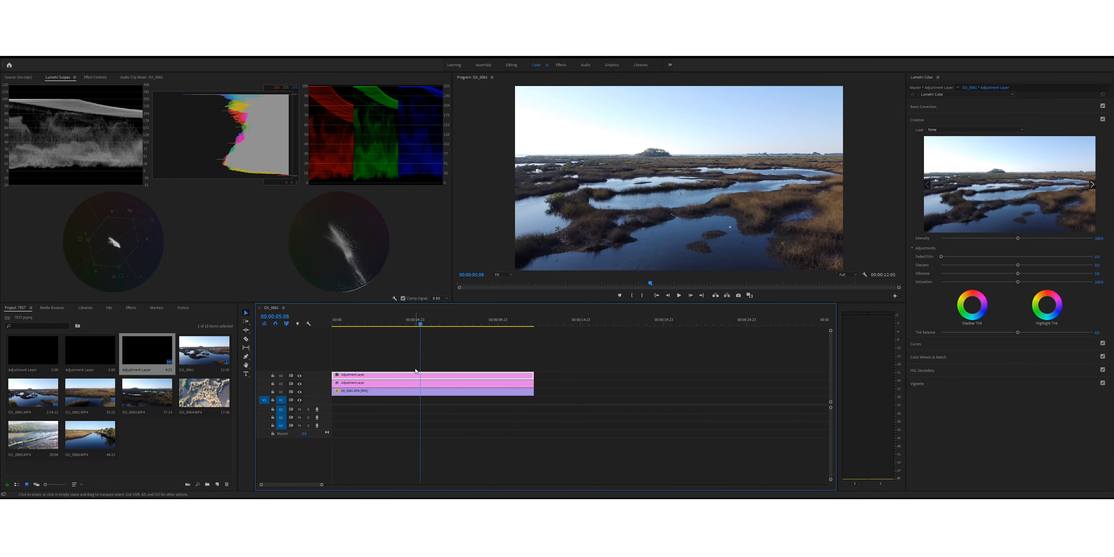
click(928, 108)
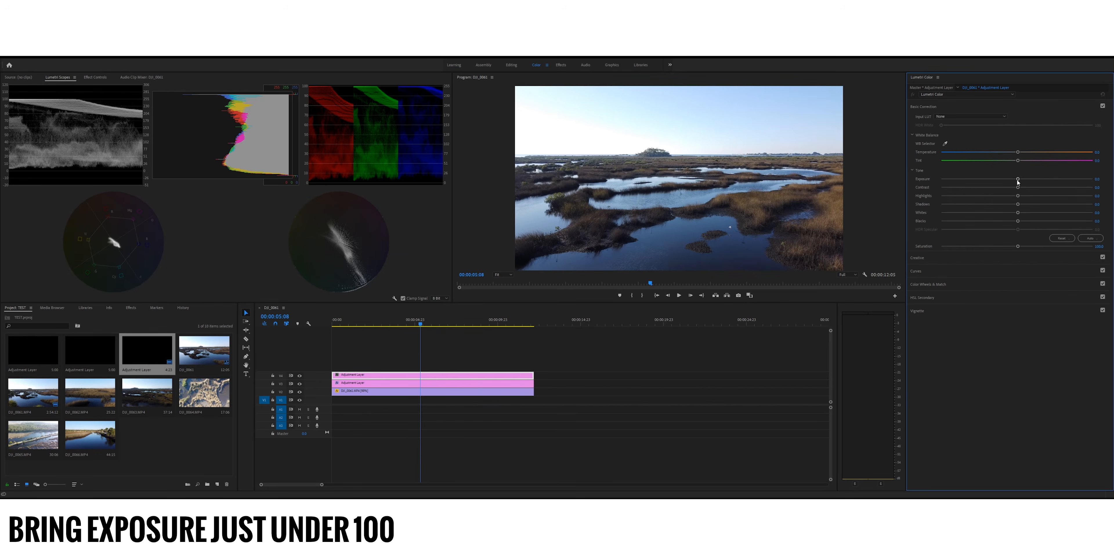
drag(1018, 179, 1015, 178)
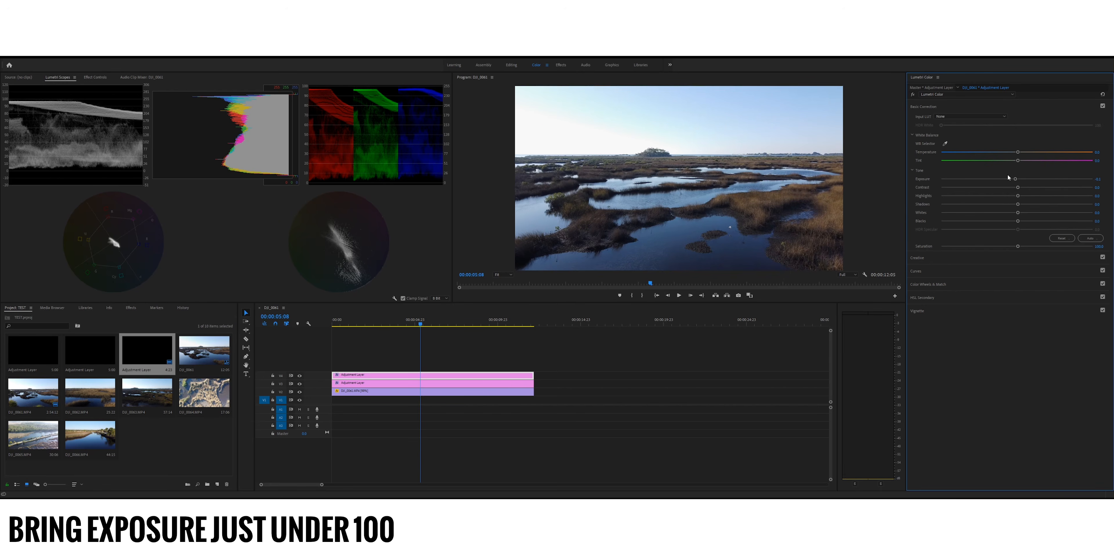
mouse_move(1018, 204)
mouse_down()
mouse_move(1009, 204)
mouse_move(1024, 199)
mouse_move(1015, 220)
mouse_up()
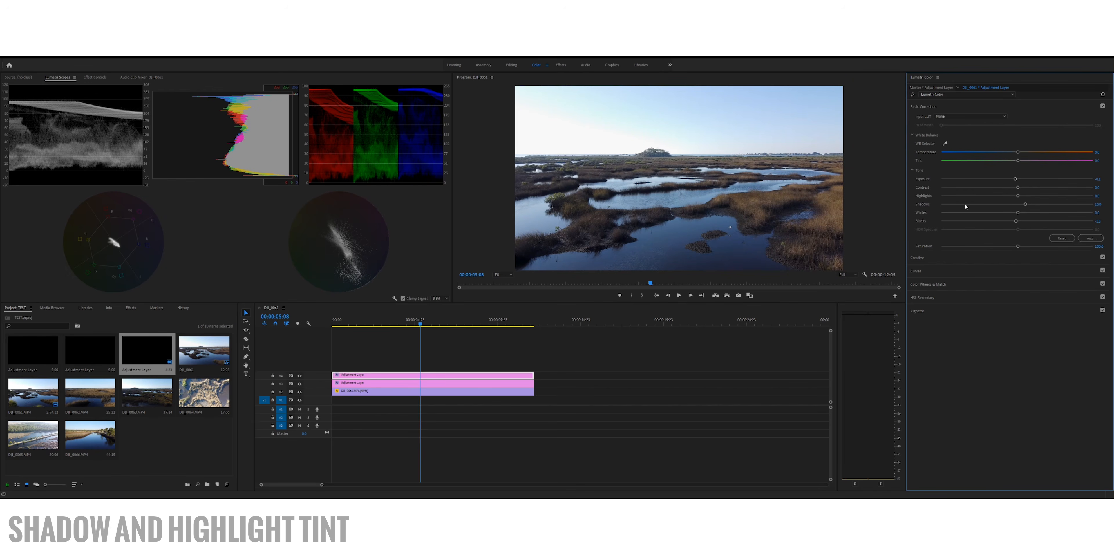
Step: Tint the shadows warm and the highlights blue with an adjusted tint balance, comparing the grade off and on
click(914, 258)
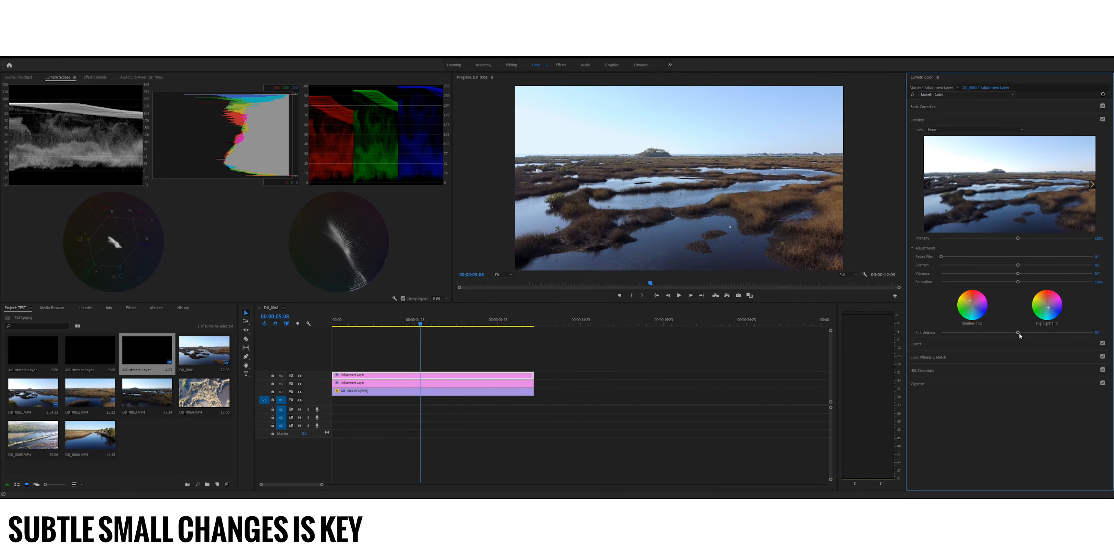
drag(1018, 333, 1042, 326)
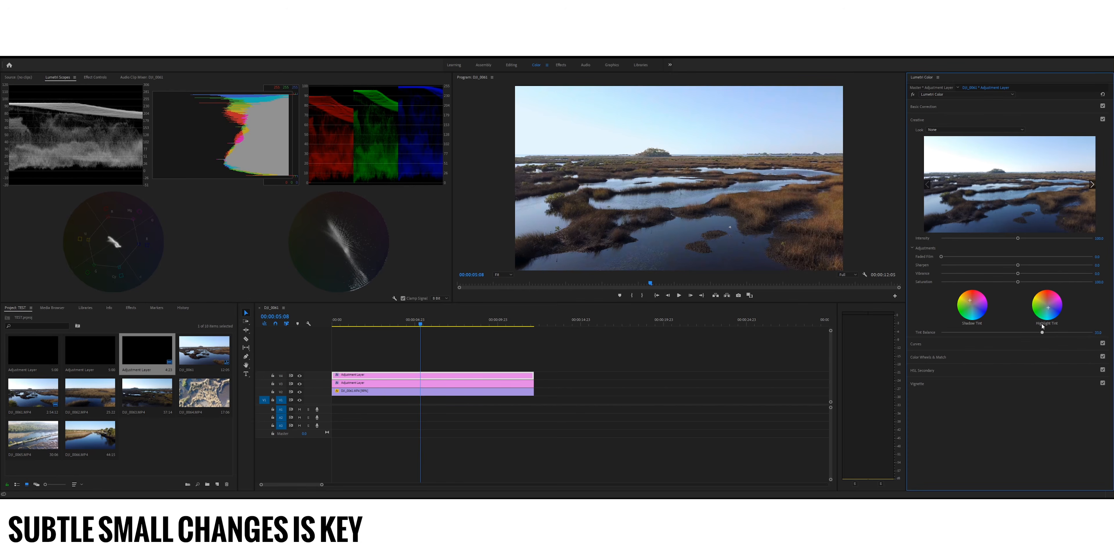
click(912, 95)
click(912, 94)
click(913, 94)
click(913, 95)
Step: Set the upper adjustment layer's Contrast to 15 in the basic correction
click(917, 108)
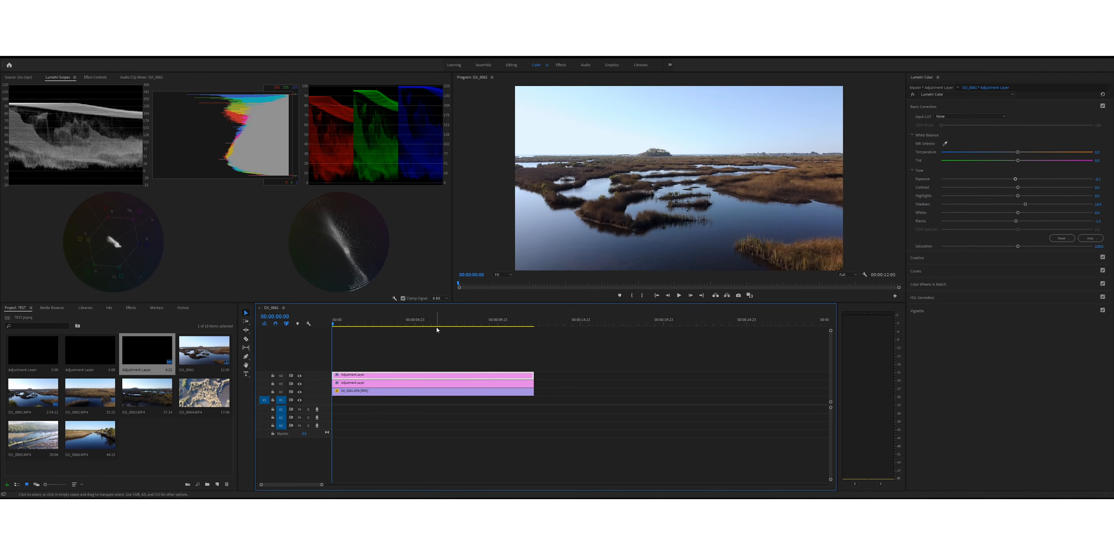
click(1096, 187)
text(15)
key(Return)
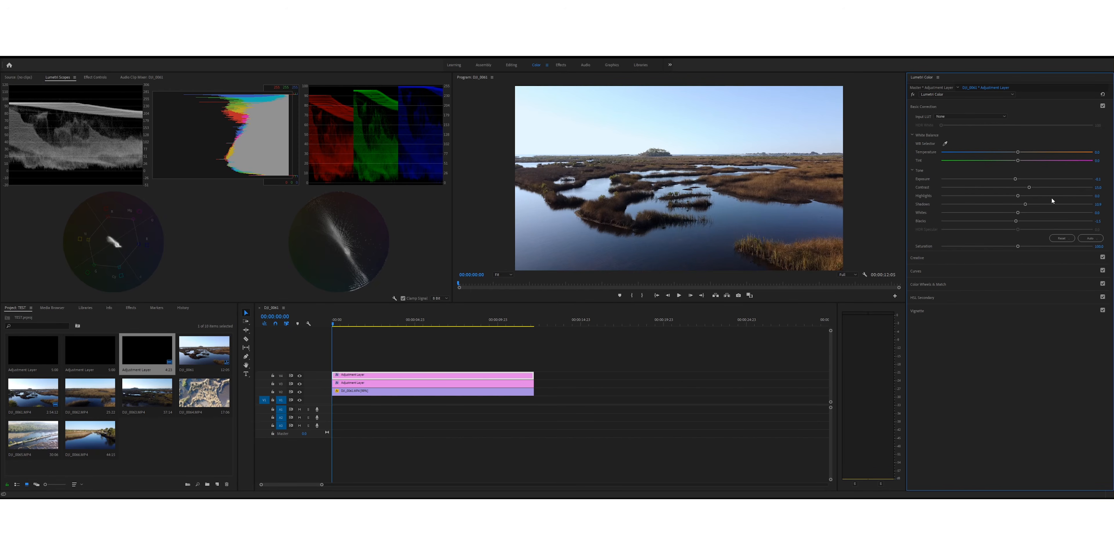
Step: Try lifting the midtones of the red RGB curve, then reset the curve
click(931, 272)
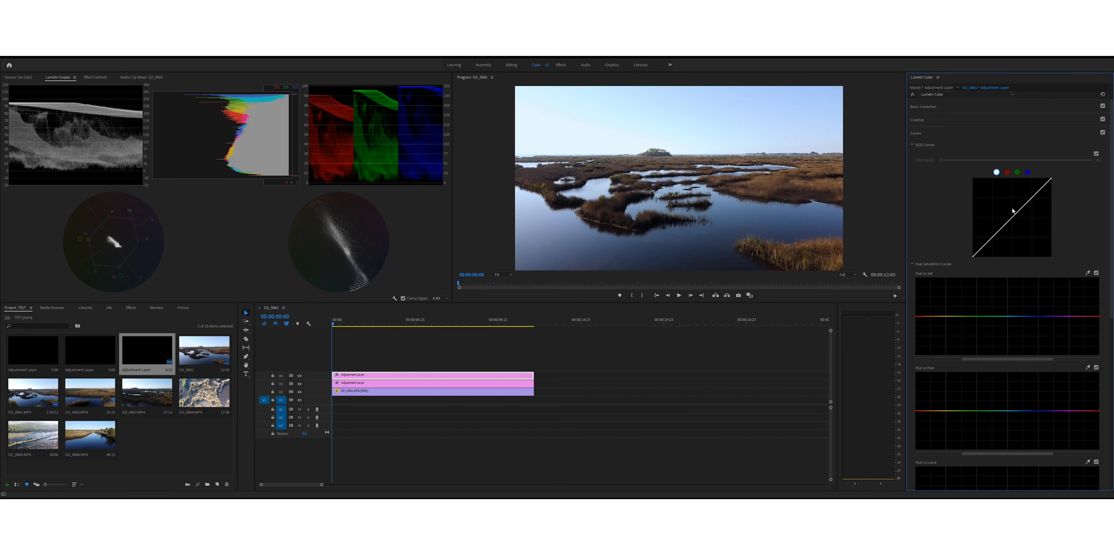
click(1006, 173)
mouse_move(1019, 215)
mouse_down()
mouse_move(964, 168)
mouse_move(1003, 221)
mouse_up()
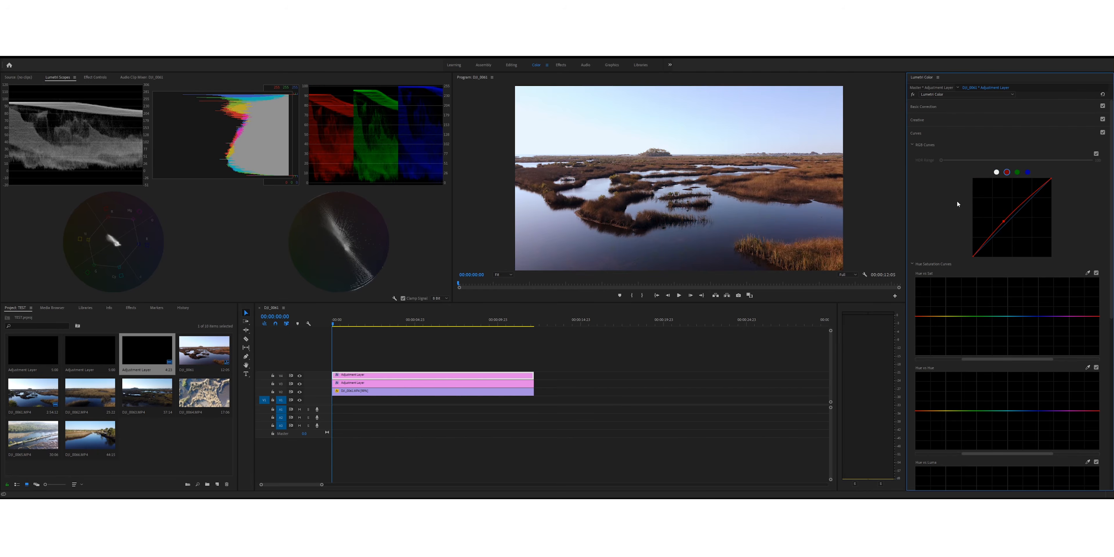
double_click(978, 212)
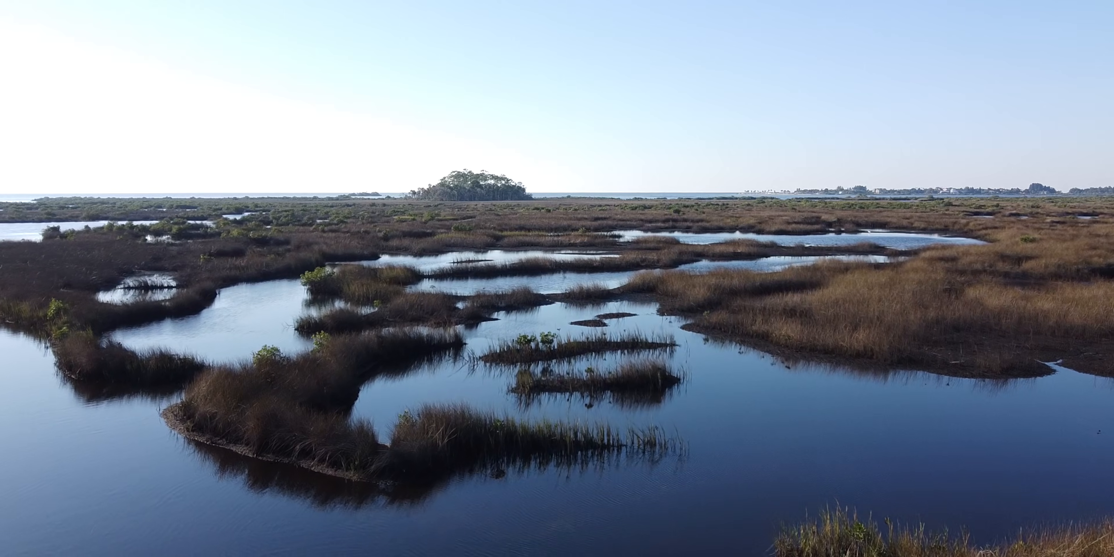